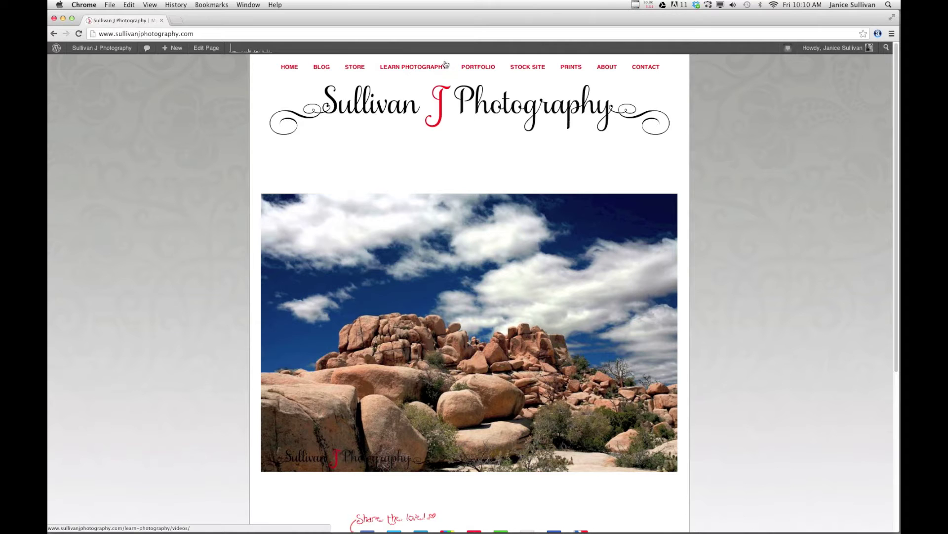
Restore the Chrome blog window and go back to Jeffrey Friedl's Lightroom Goodies plugin list
mouse_move(391, 71)
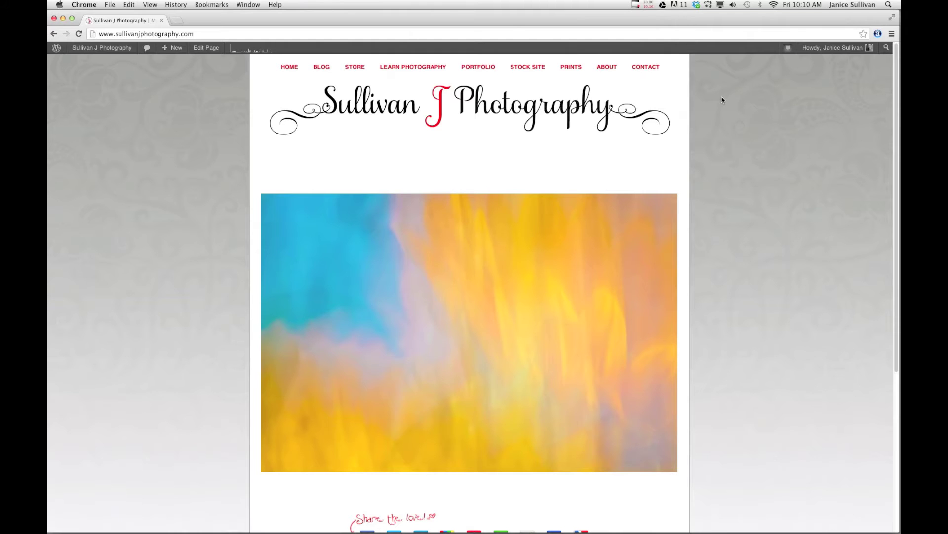
mouse_move(768, 506)
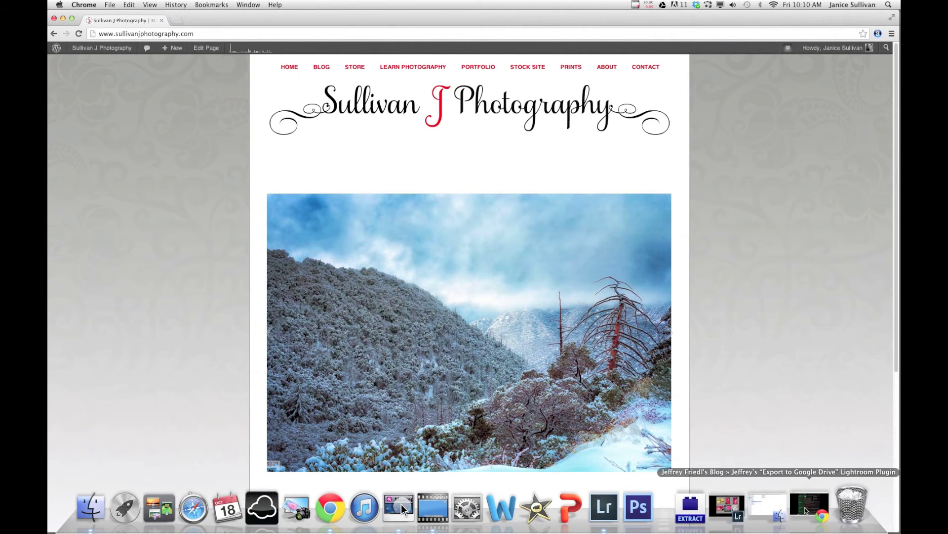
click(819, 505)
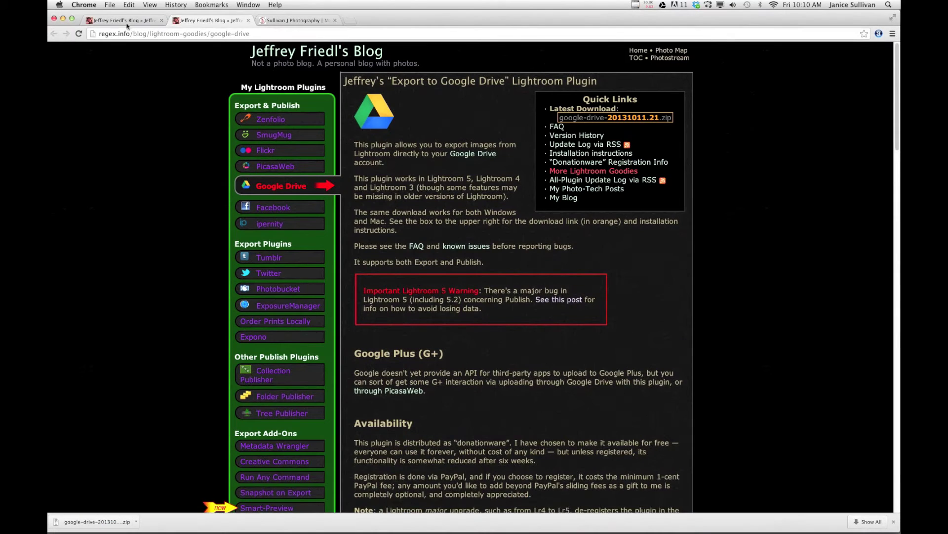
key(super+bracketleft)
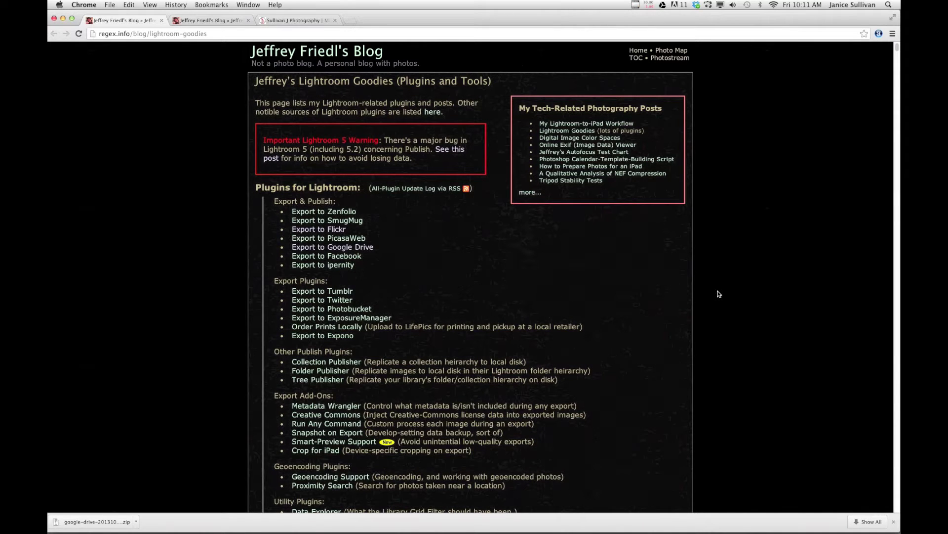
Show the Export to Google Drive plugin page and scroll down through its download details
click(220, 22)
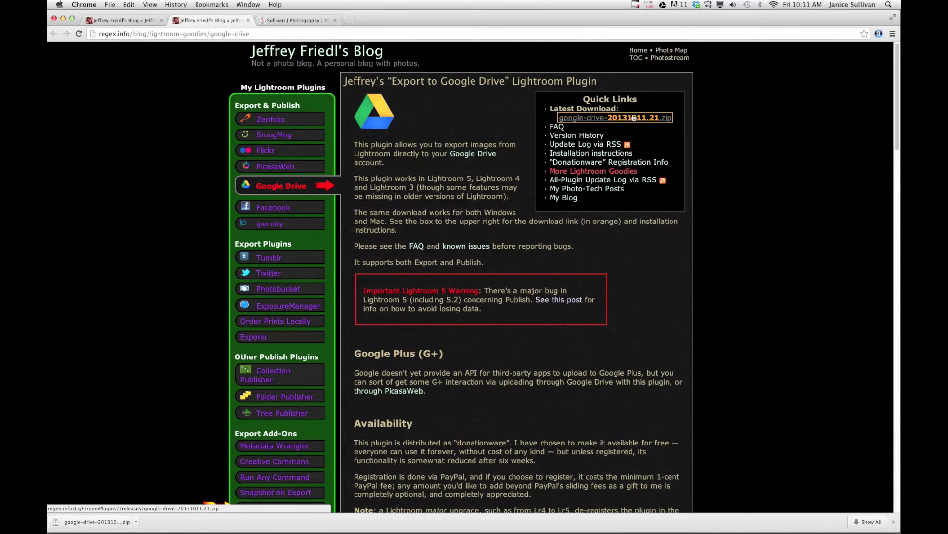
mouse_move(898, 101)
mouse_down()
mouse_move(873, 220)
mouse_move(887, 99)
mouse_up()
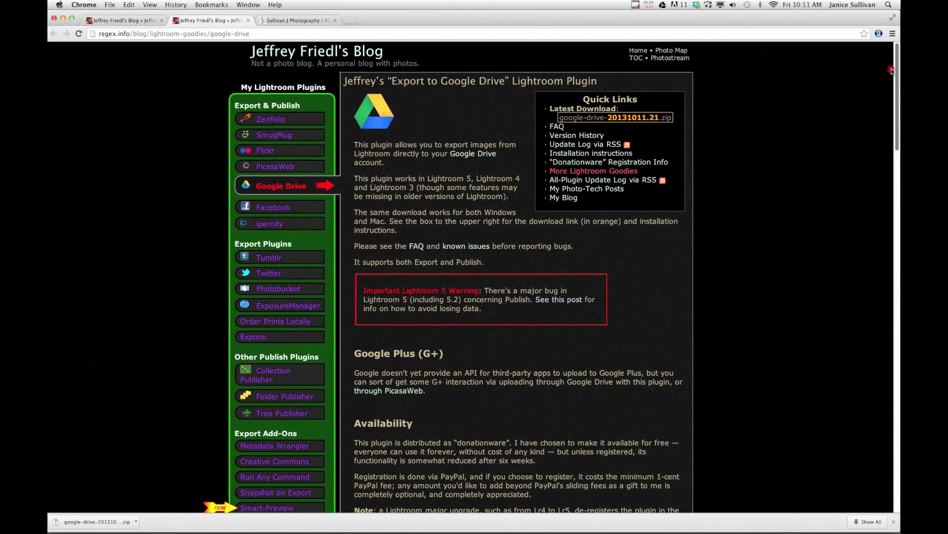
Close Chrome, unzip the google-drive archive in Downloads, and select google-drive-jfriedl.lrplugin
click(54, 19)
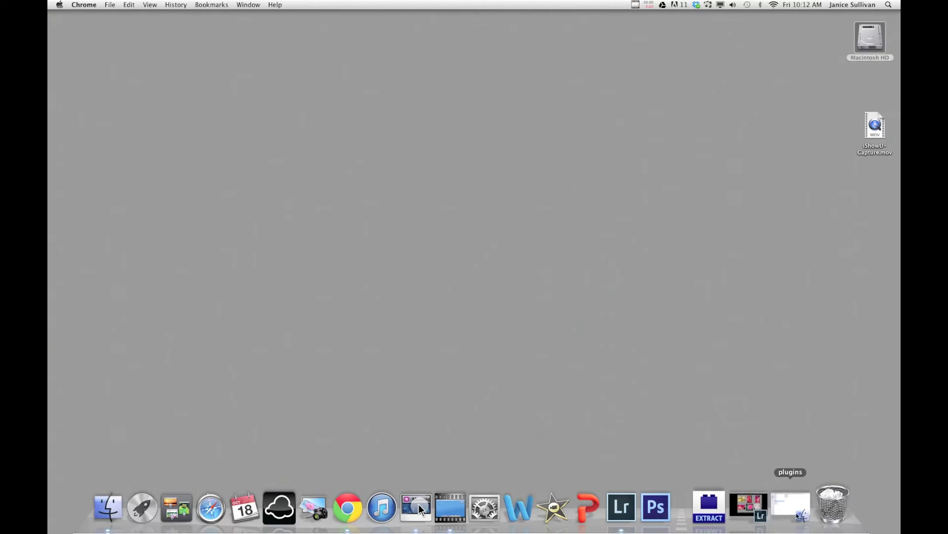
click(769, 504)
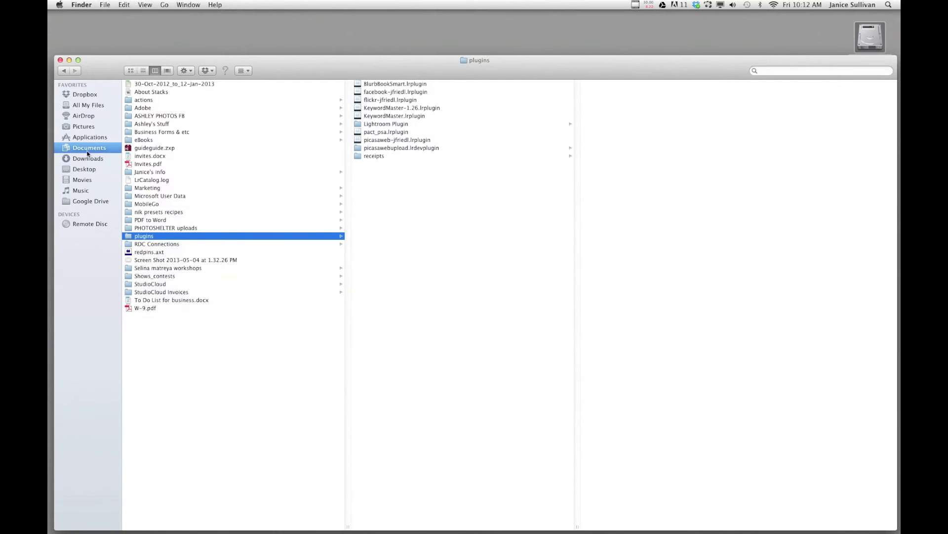
click(93, 158)
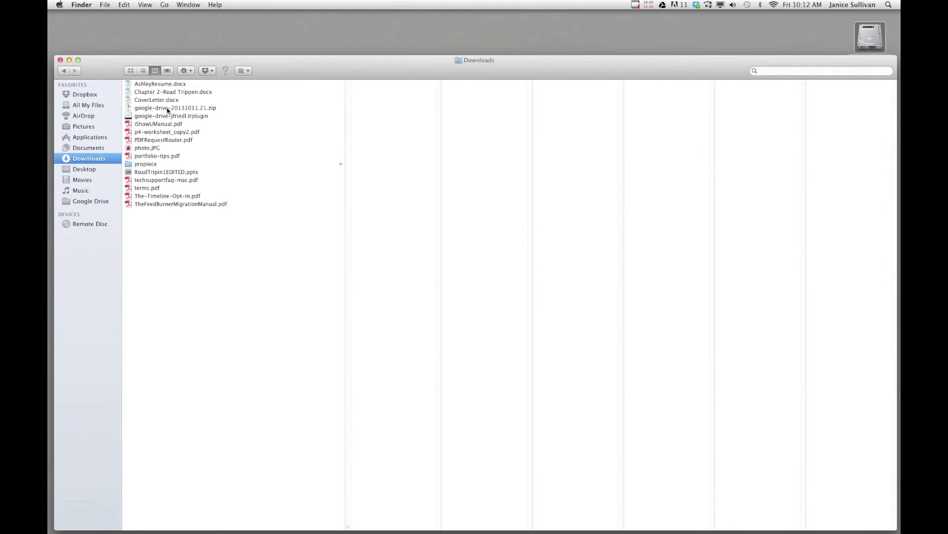
double_click(147, 109)
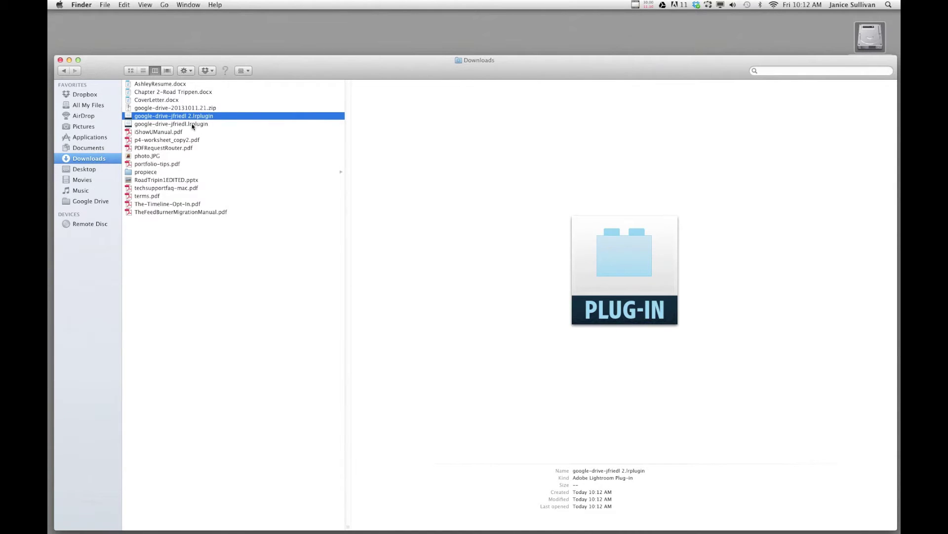
click(158, 125)
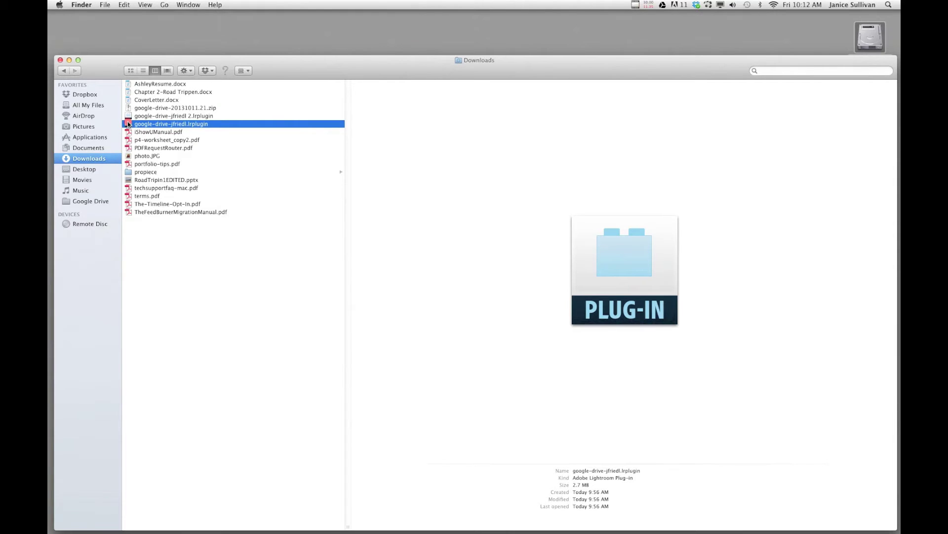
Move google-drive-jfriedl.lrplugin from Downloads into the Documents plugins folder
drag(128, 124, 141, 237)
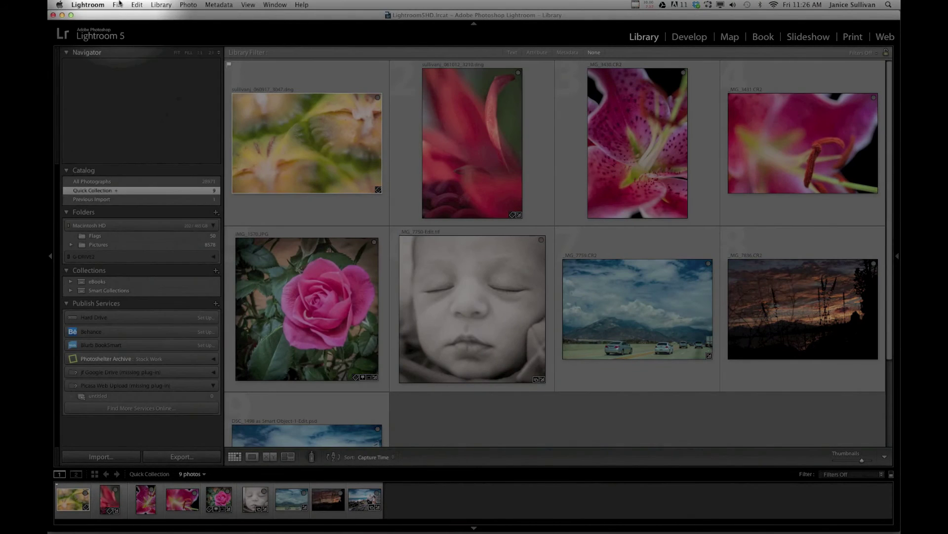
Open the Plug-in Manager from the File menu and remove the disabled jf Flickr plug-in
click(119, 5)
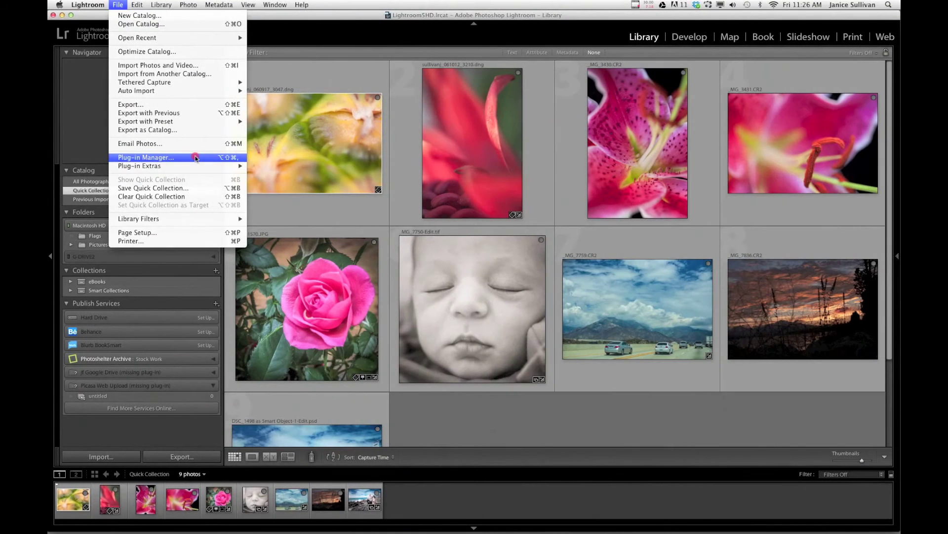
click(195, 157)
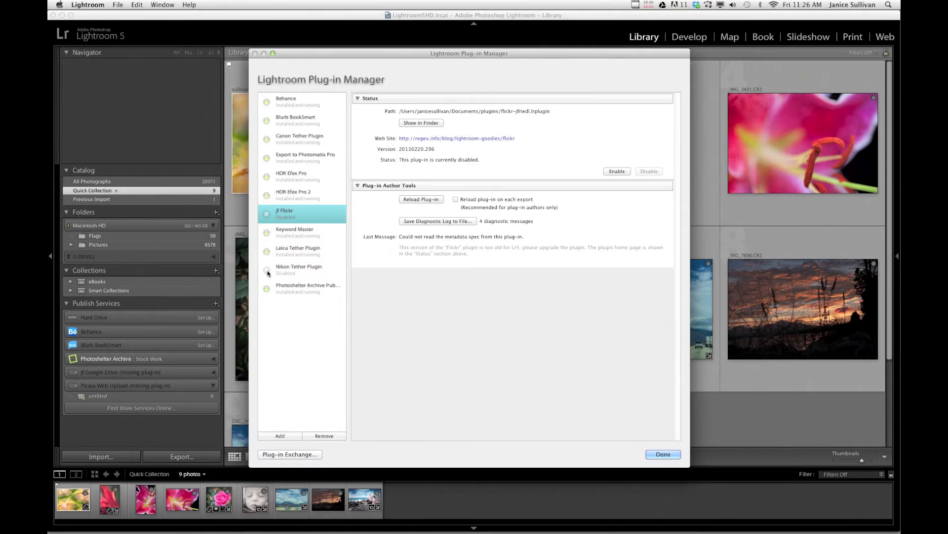
click(287, 274)
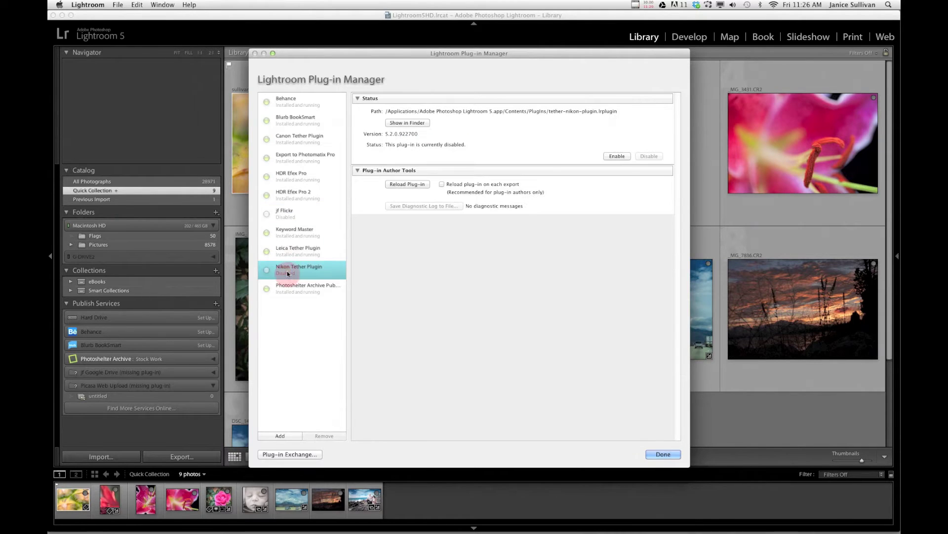
click(296, 216)
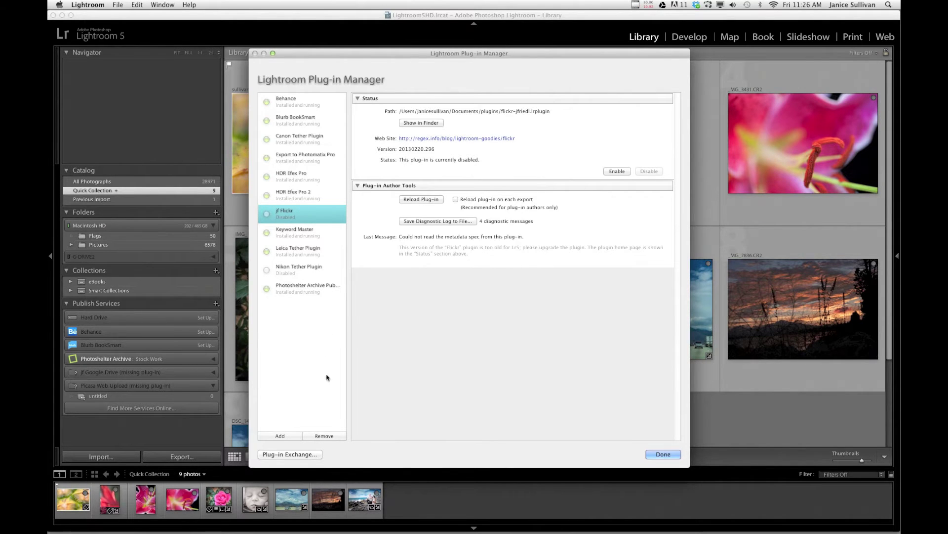
click(329, 437)
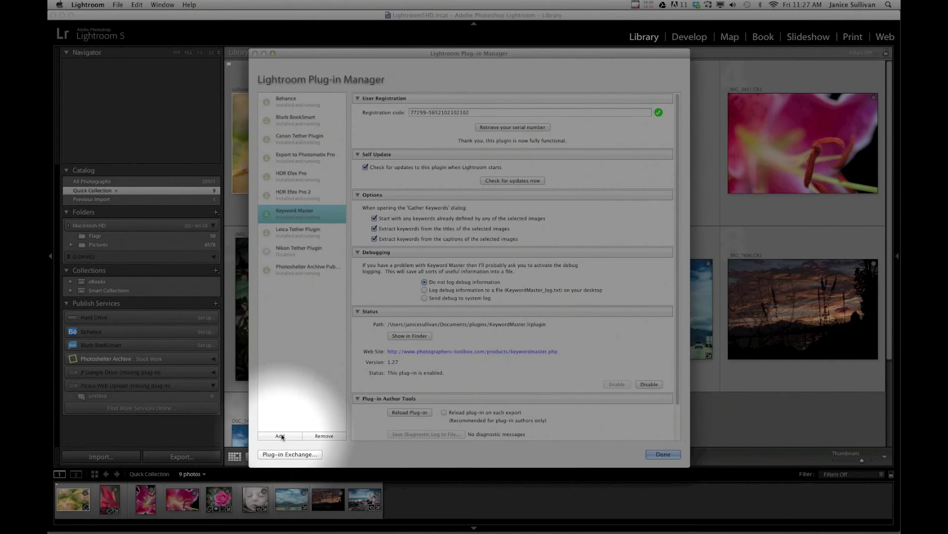
Add google-drive-jfriedl.lrplugin from Documents/plugins as a new Lightroom plug-in
click(280, 436)
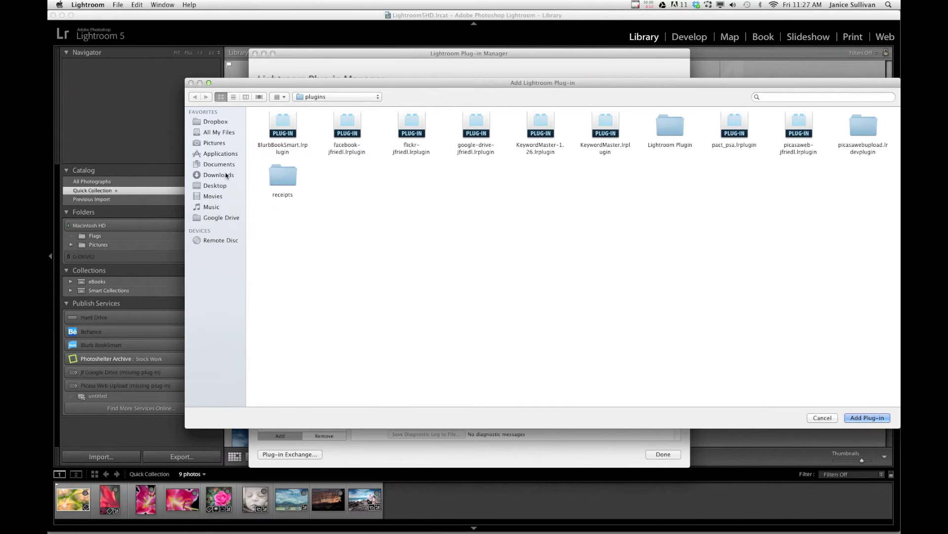
click(228, 155)
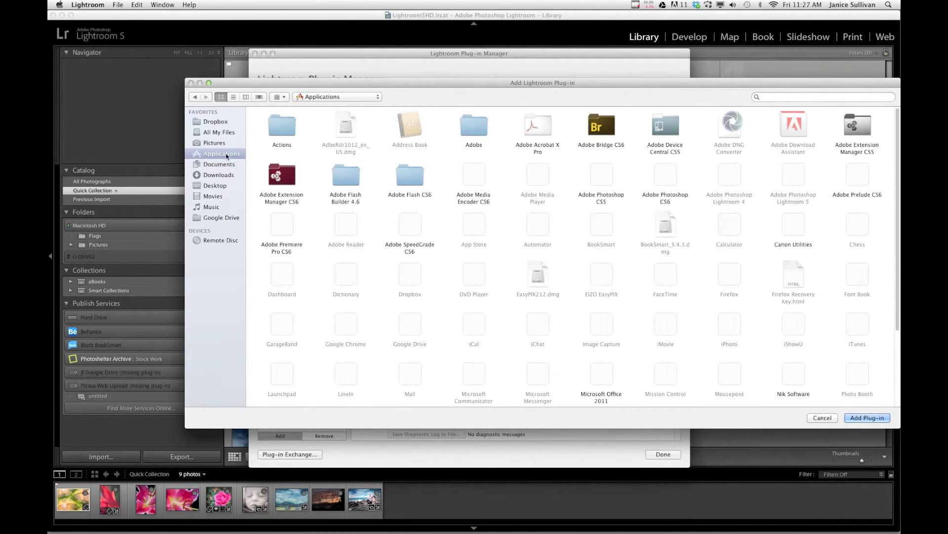
click(224, 175)
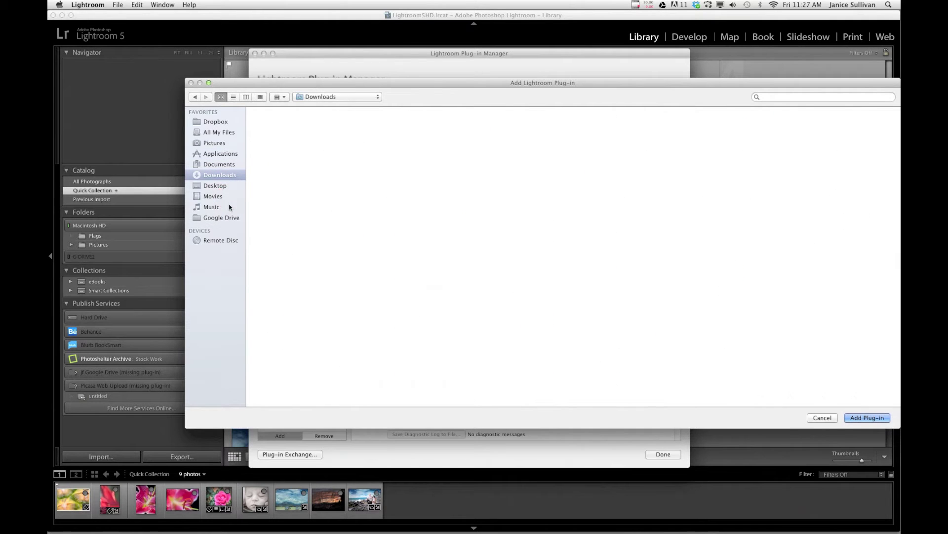
click(232, 165)
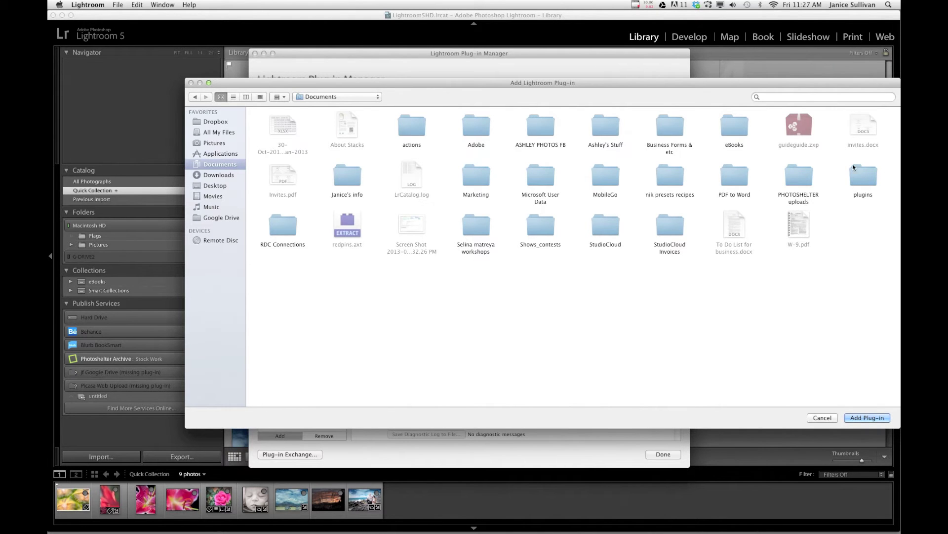
double_click(860, 181)
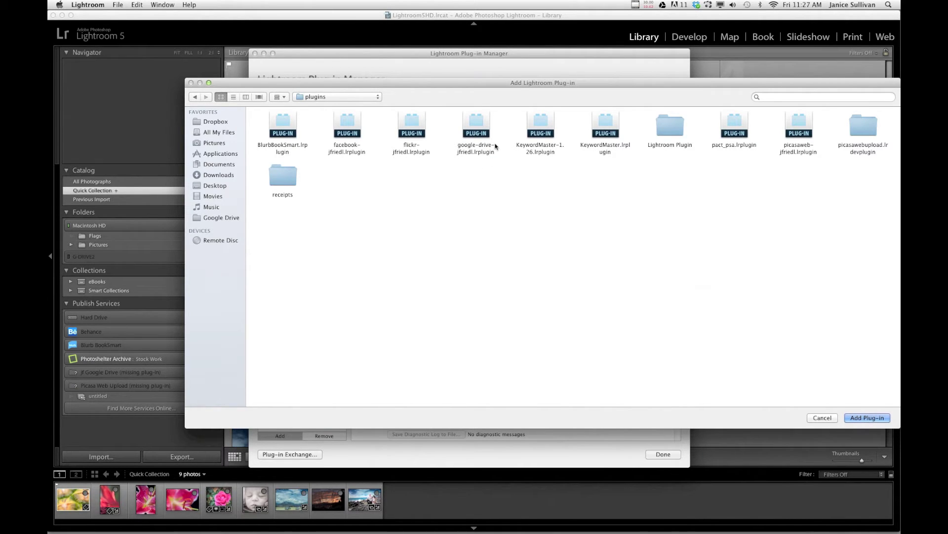
click(475, 123)
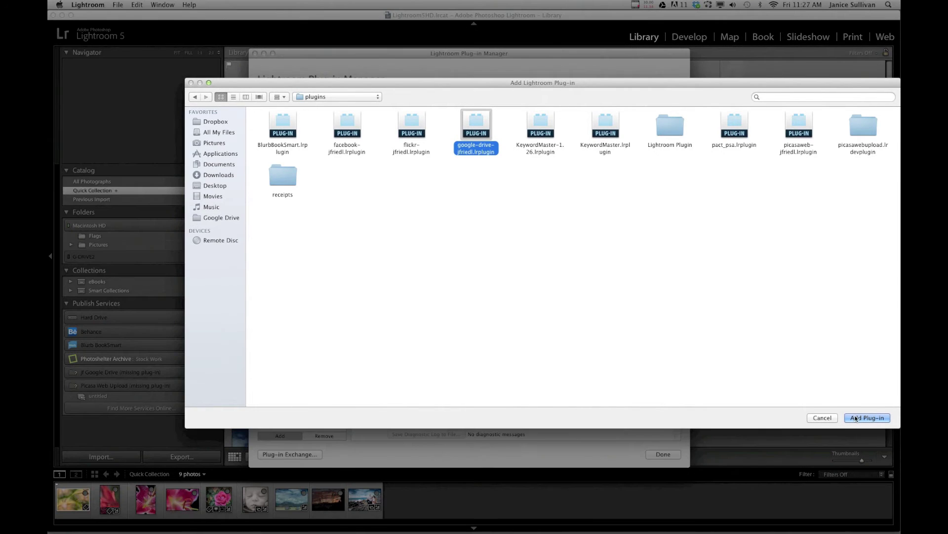
click(856, 418)
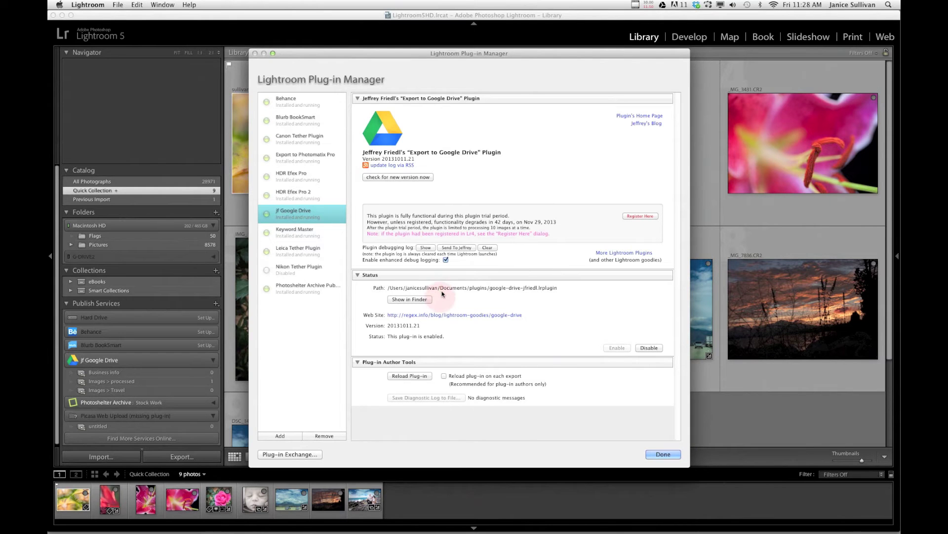
Check the plug-in's location in Finder, close the Plug-in Manager, and collapse jf Google Drive
click(423, 300)
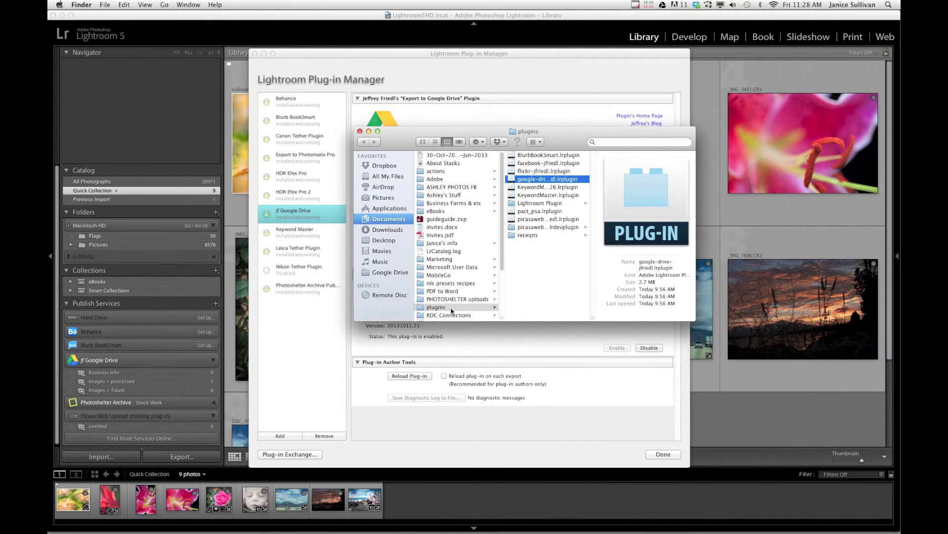
click(359, 131)
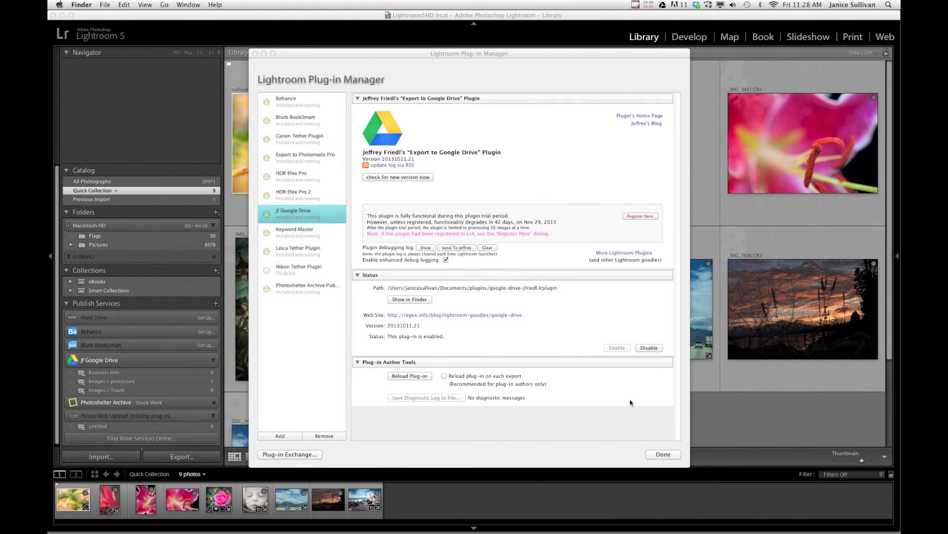
click(666, 456)
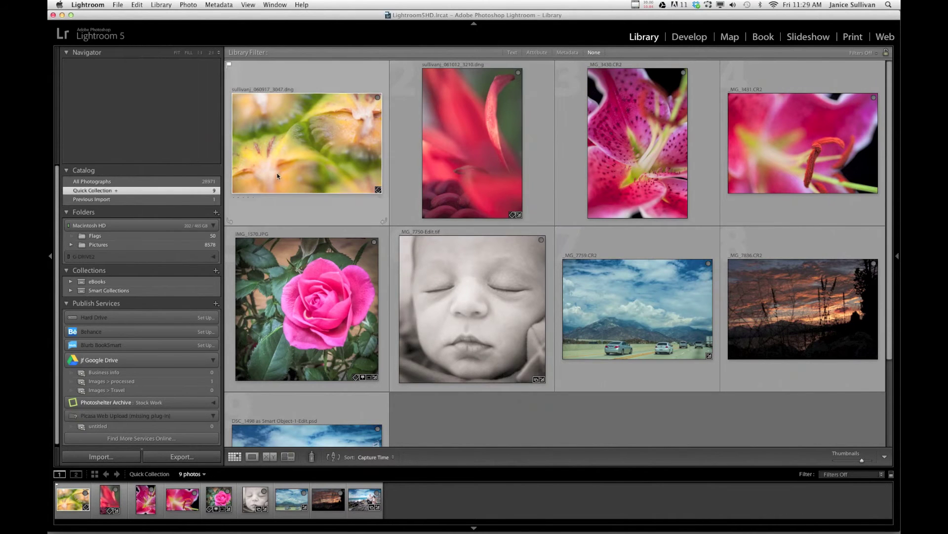
click(195, 363)
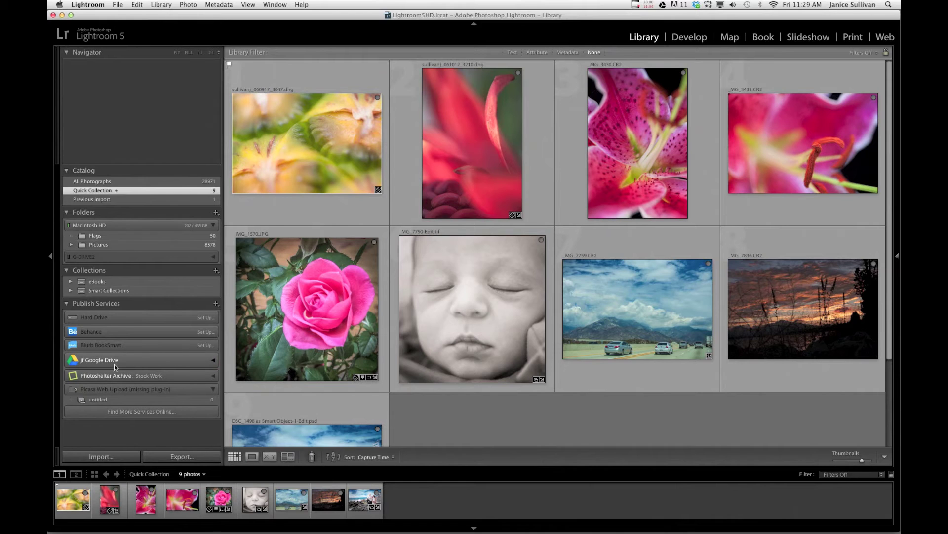
click(191, 359)
Open the jf Google Drive publish settings and move the Publishing Manager aside
double_click(207, 363)
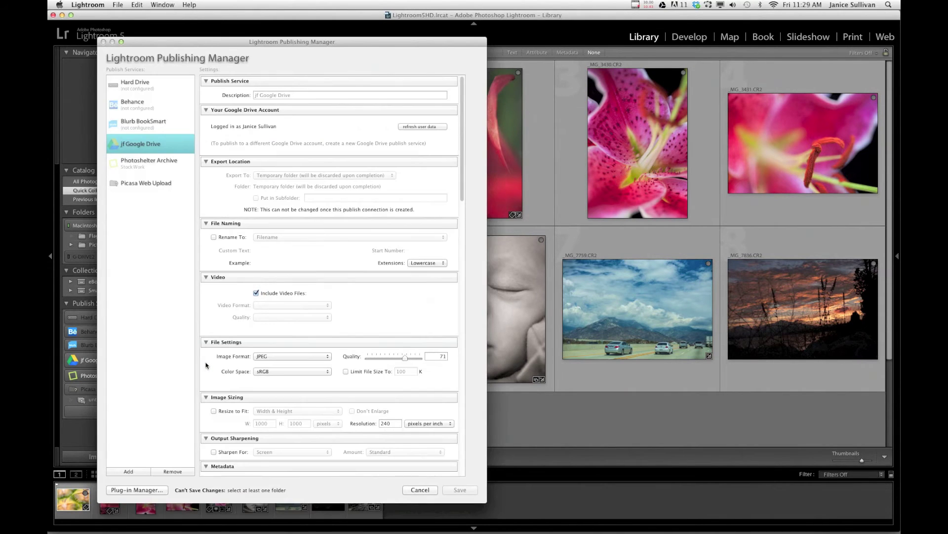
drag(234, 42, 345, 44)
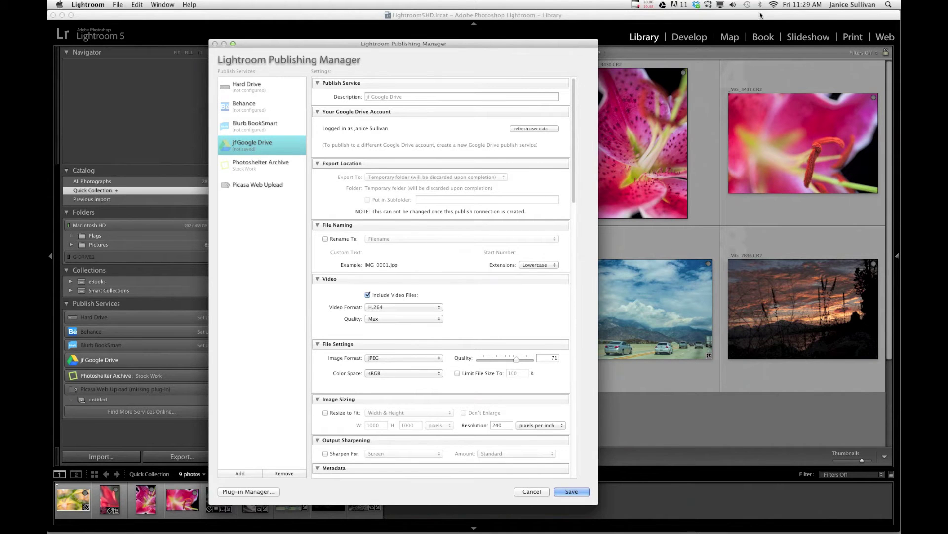
Cancel the publish settings, then bring up and dismiss the lily photo's context menu
click(529, 492)
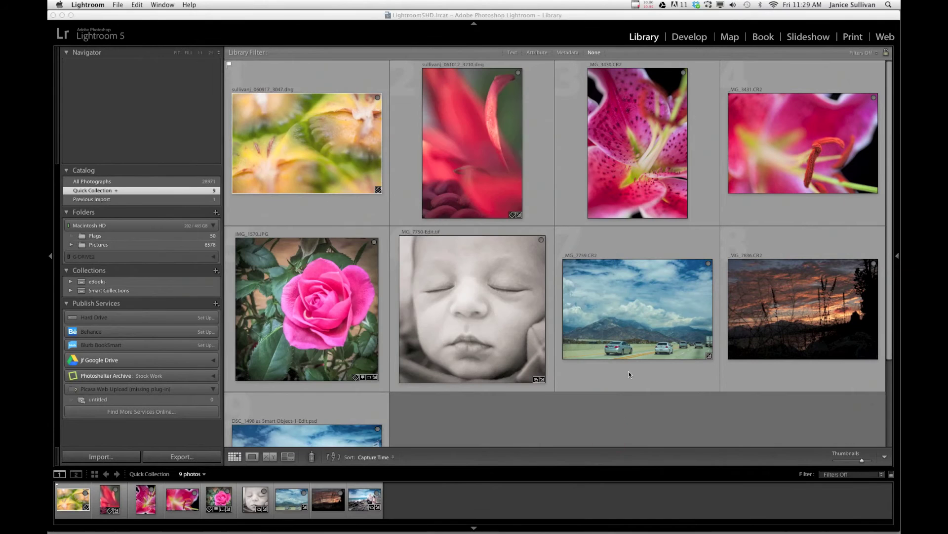
right_click(641, 153)
mouse_move(654, 222)
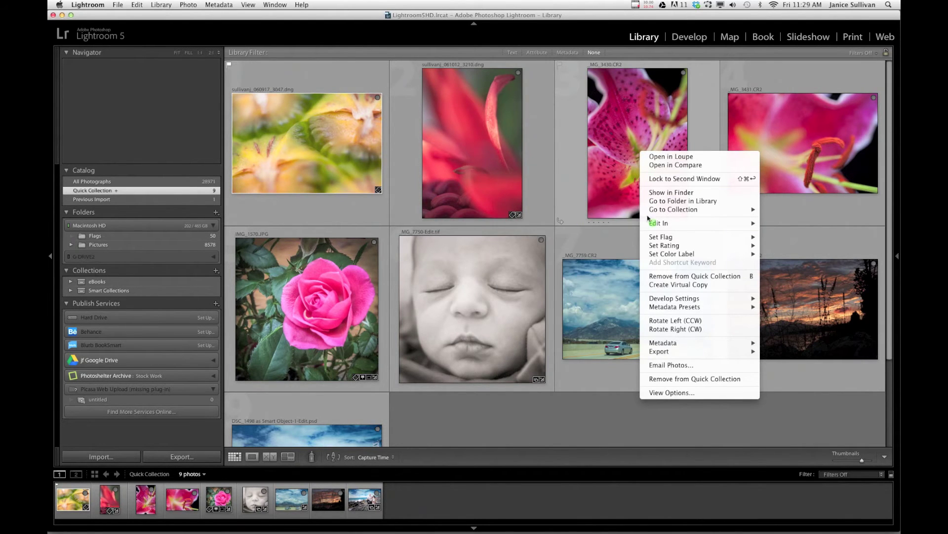
click(543, 424)
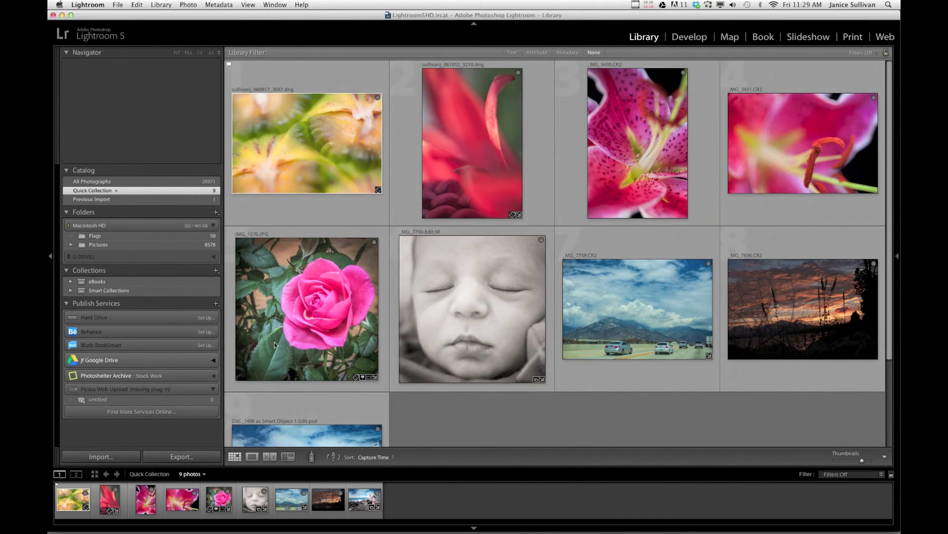
Reopen jf Google Drive's Publishing Manager and scroll down to its metadata and watermark settings
double_click(217, 357)
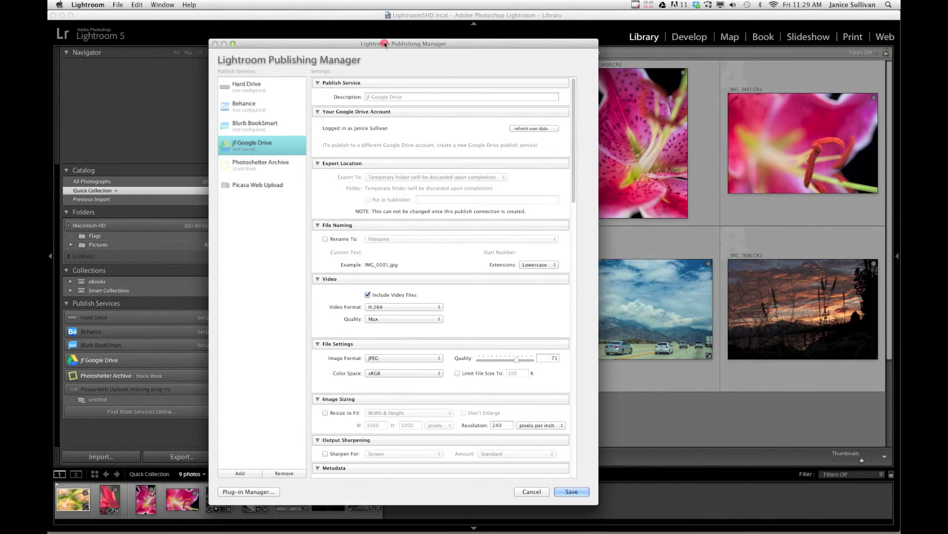
drag(385, 44, 385, 30)
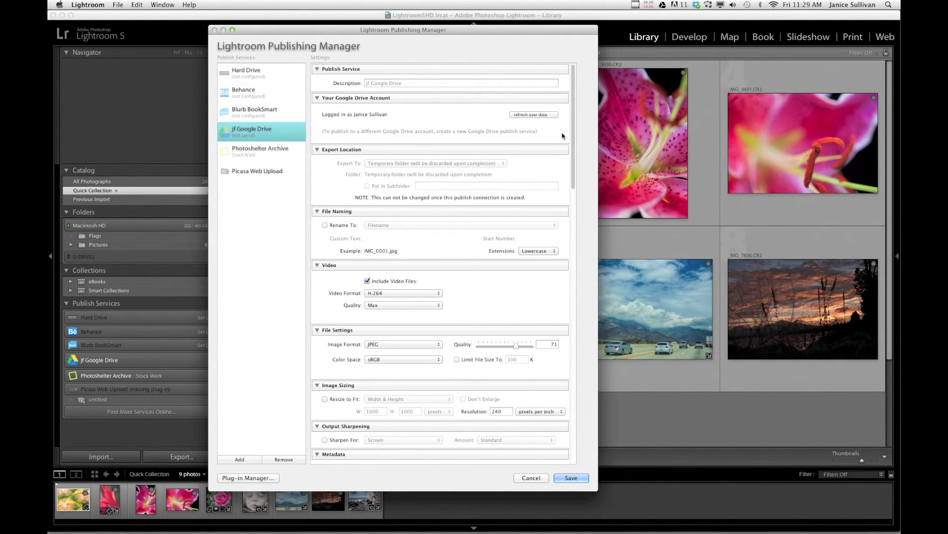
mouse_move(571, 140)
mouse_down()
mouse_move(572, 166)
mouse_move(573, 150)
mouse_move(445, 130)
mouse_up()
drag(572, 155, 584, 202)
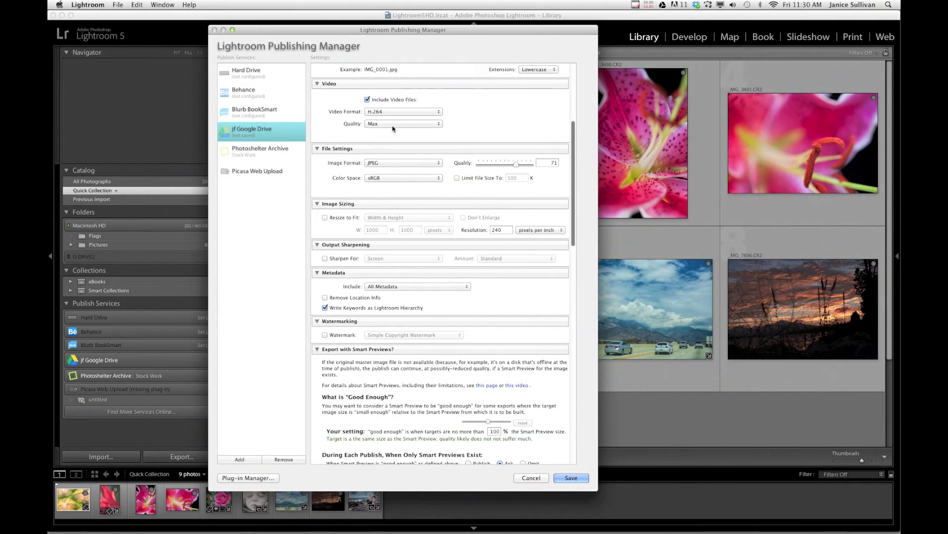
click(395, 163)
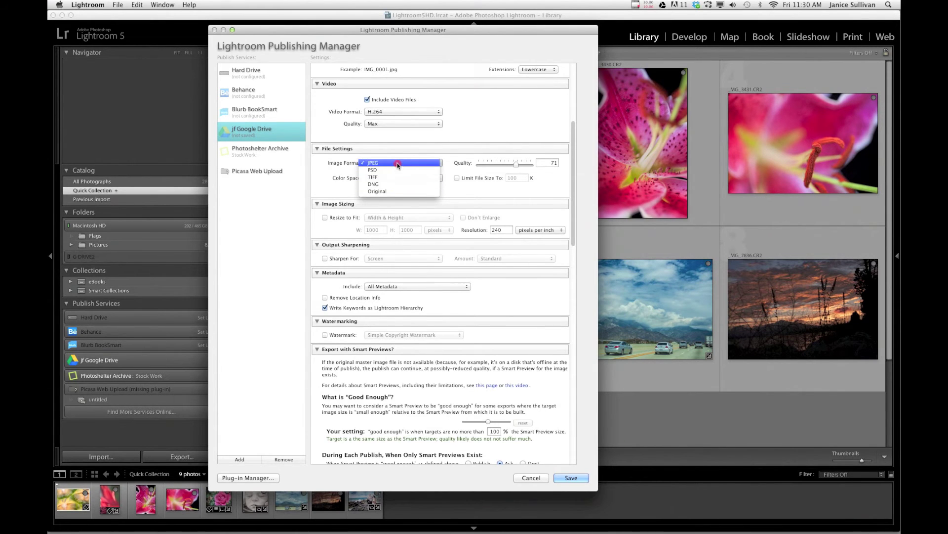
click(398, 163)
click(403, 178)
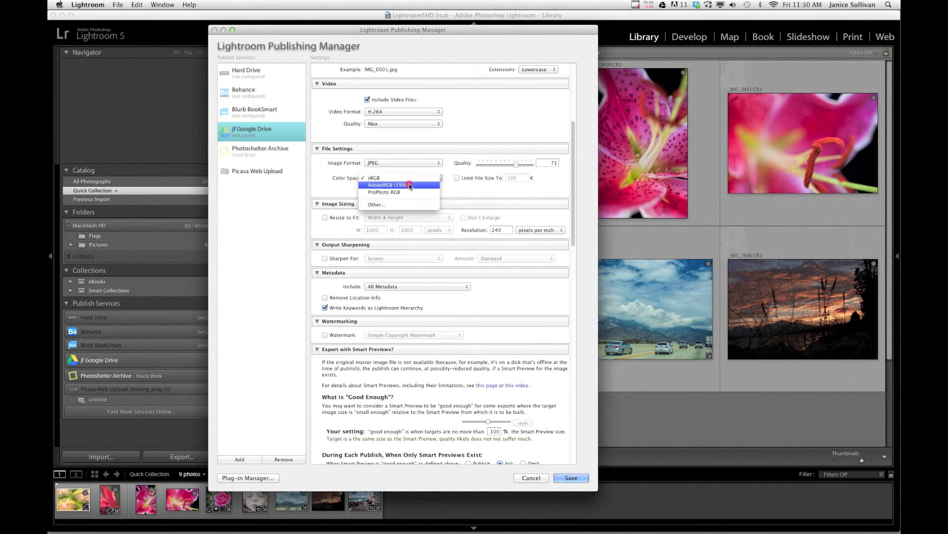
click(488, 166)
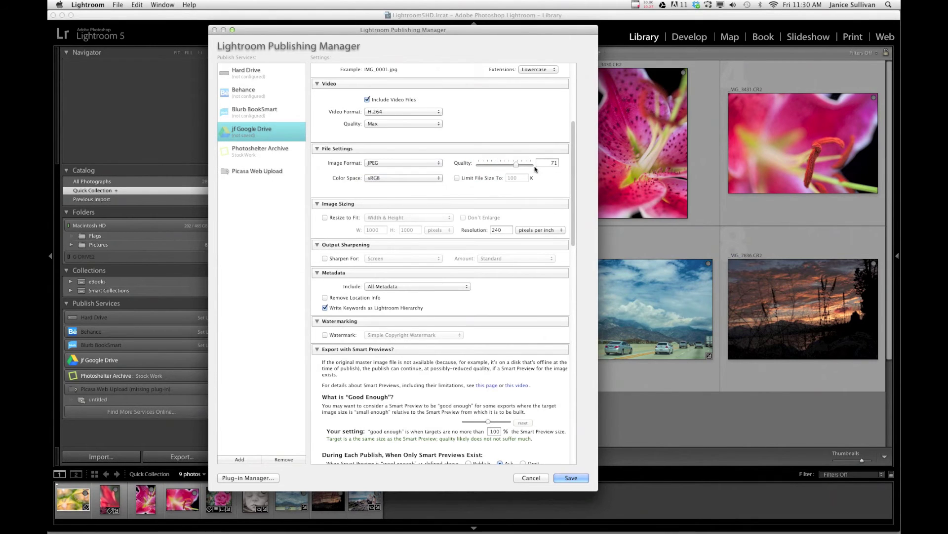
drag(577, 214, 578, 261)
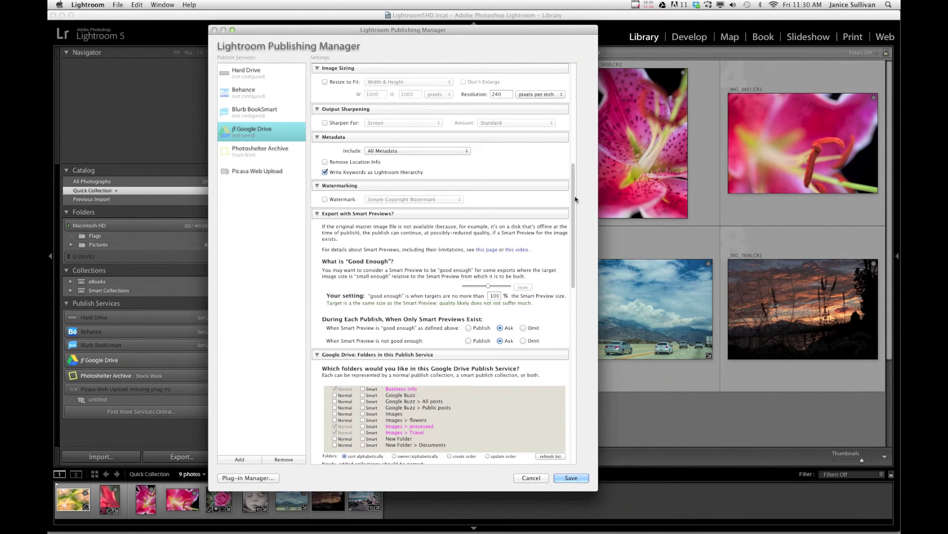
Refresh the Google Drive folder list and save the jf publish service settings
drag(576, 206, 583, 263)
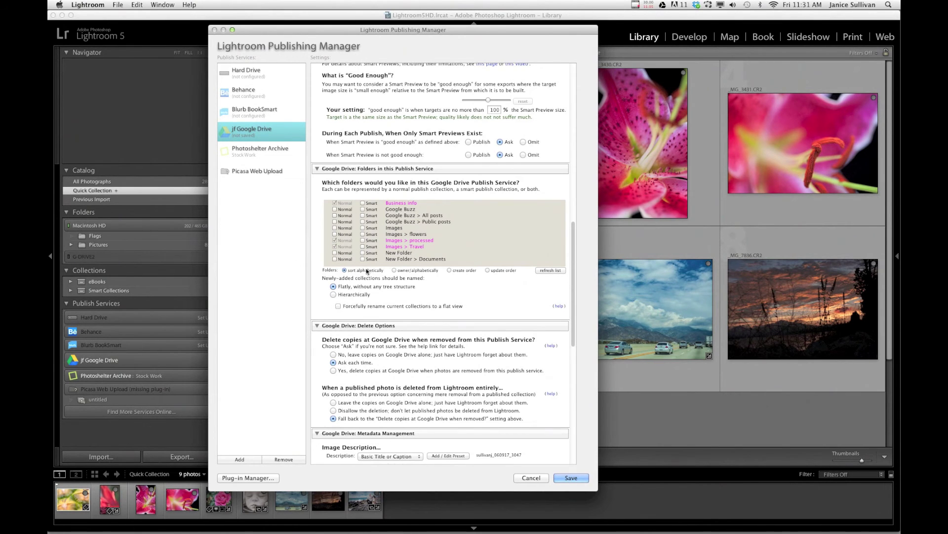
click(545, 271)
drag(572, 310, 572, 343)
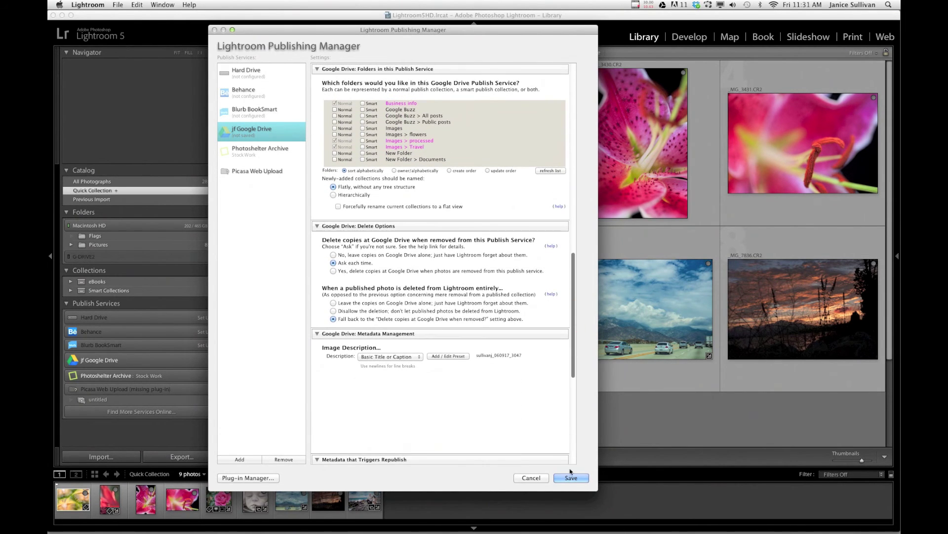
drag(575, 376, 572, 461)
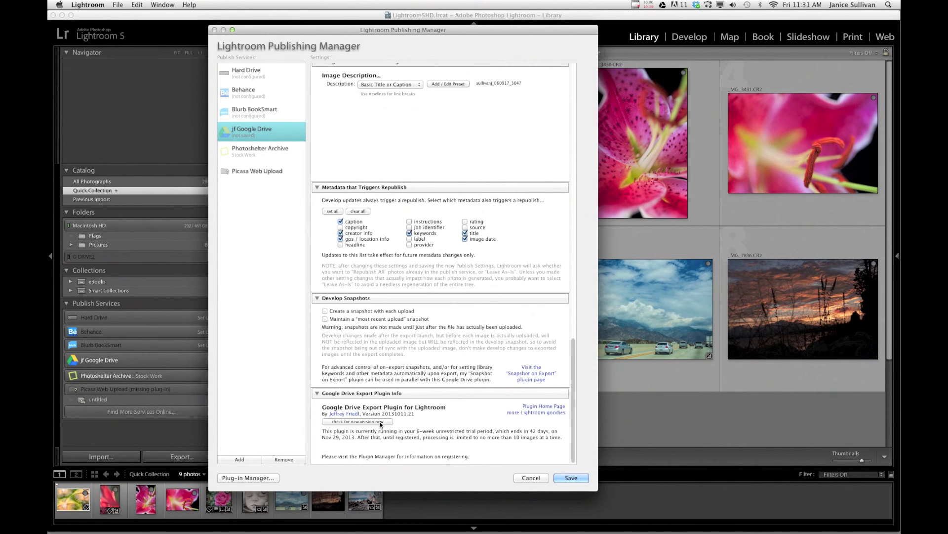
click(569, 477)
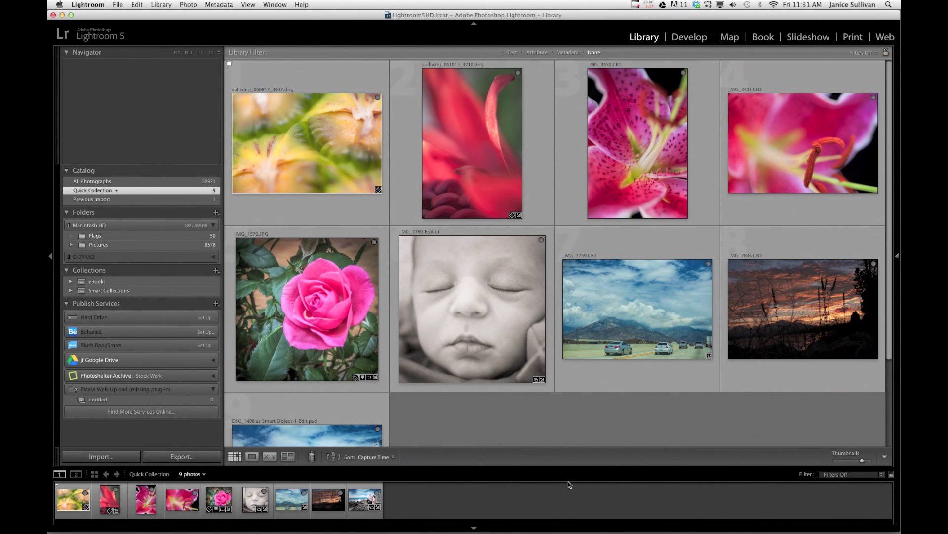
Drag the highway photo _MG_7759 into jf Google Drive's Images > Travel collection and view it
click(212, 361)
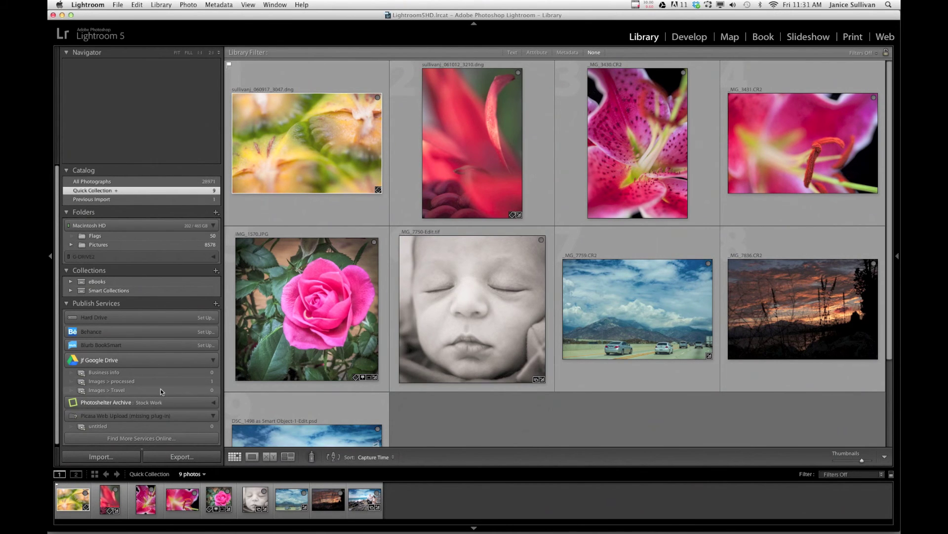
mouse_move(889, 284)
mouse_down()
mouse_move(889, 323)
mouse_move(898, 280)
mouse_up()
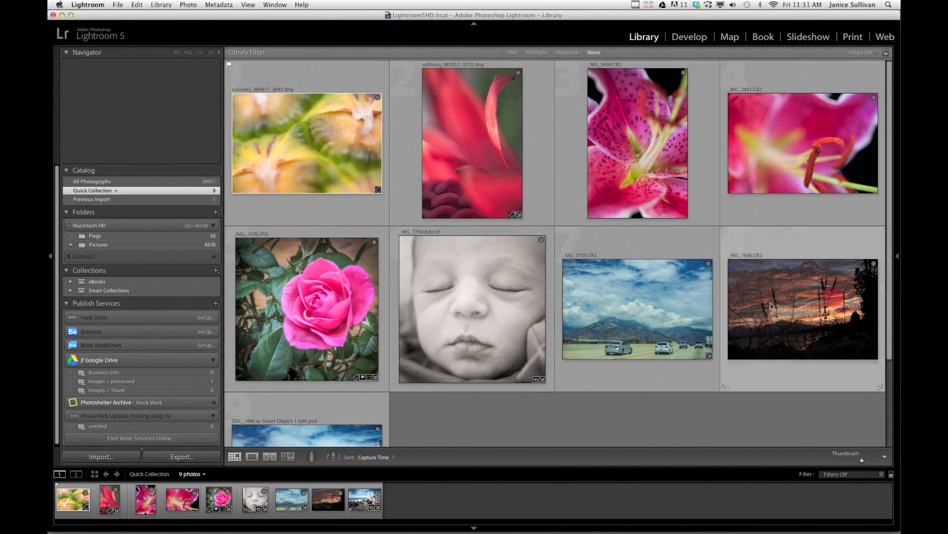
drag(639, 303, 153, 394)
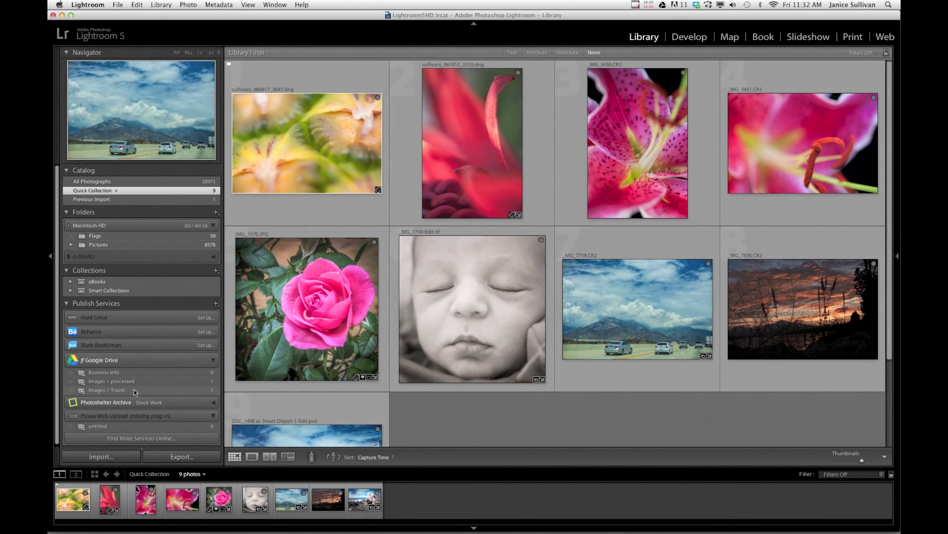
click(134, 390)
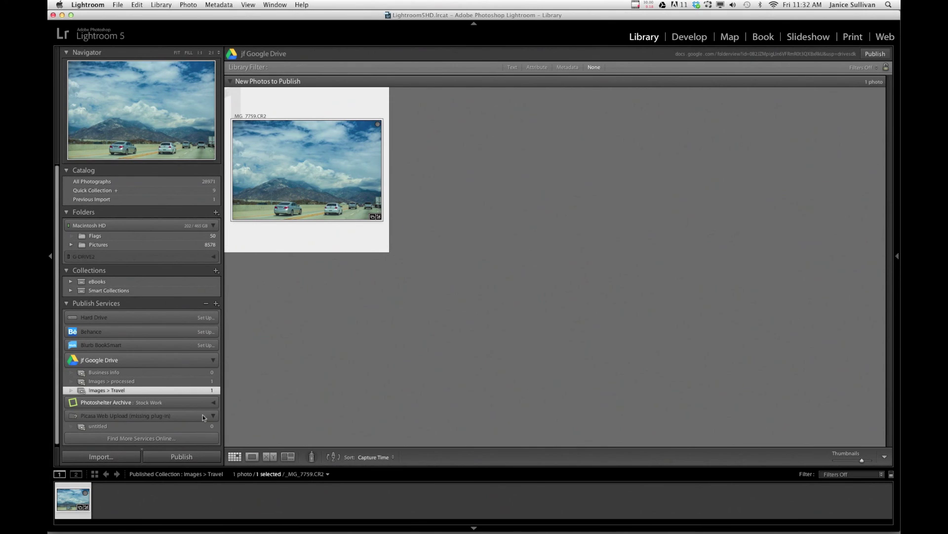
Publish the queued _MG_7759 highway photo to Google Drive
click(191, 459)
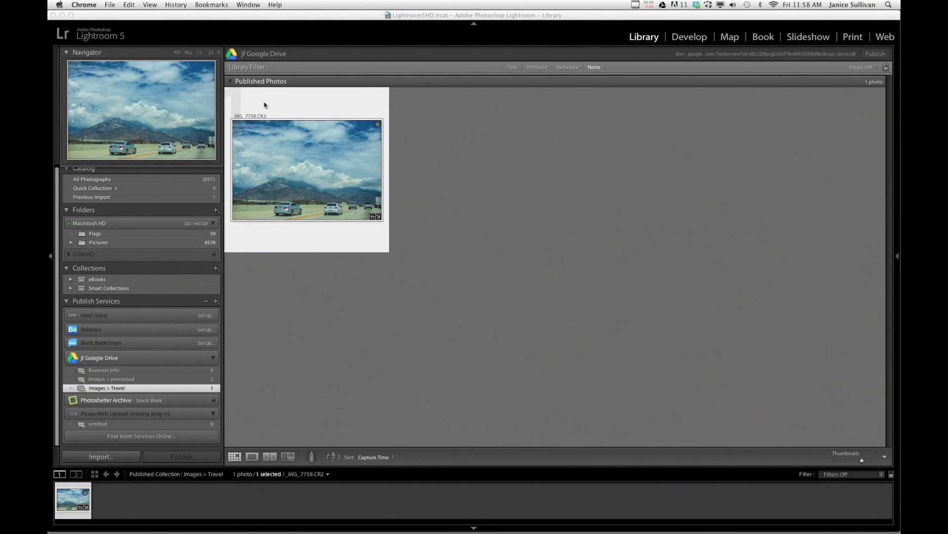
In Chrome, open Google Drive and browse My Drive > Images > Travel to find _MG_7759.jpg
mouse_move(460, 531)
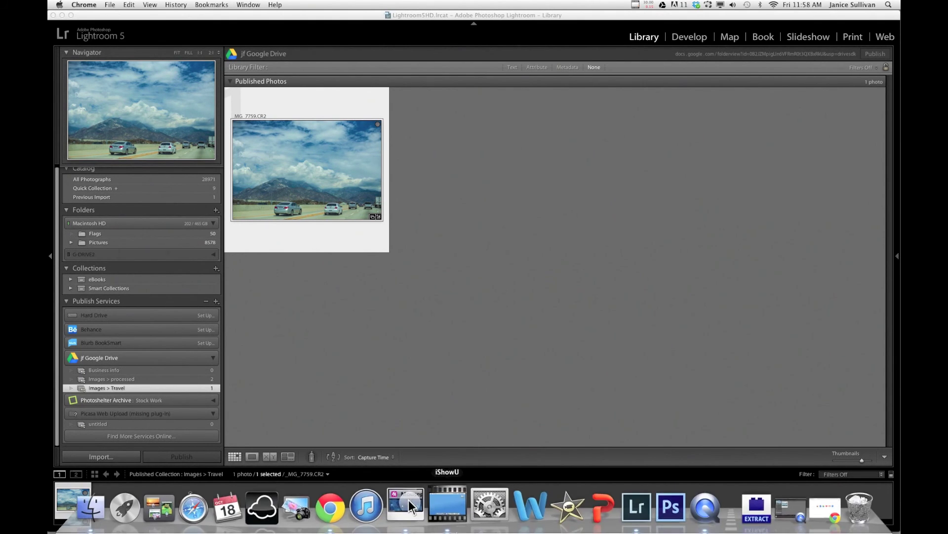
click(347, 509)
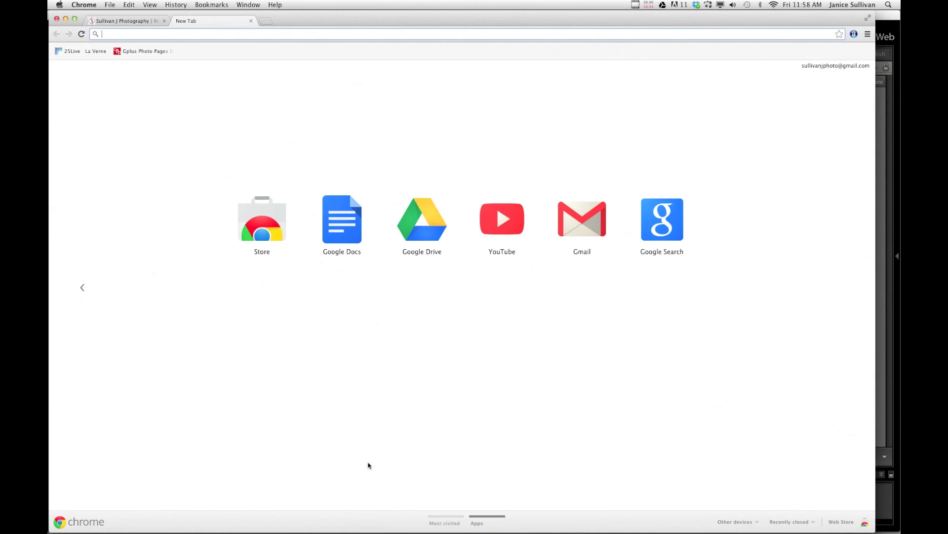
click(418, 216)
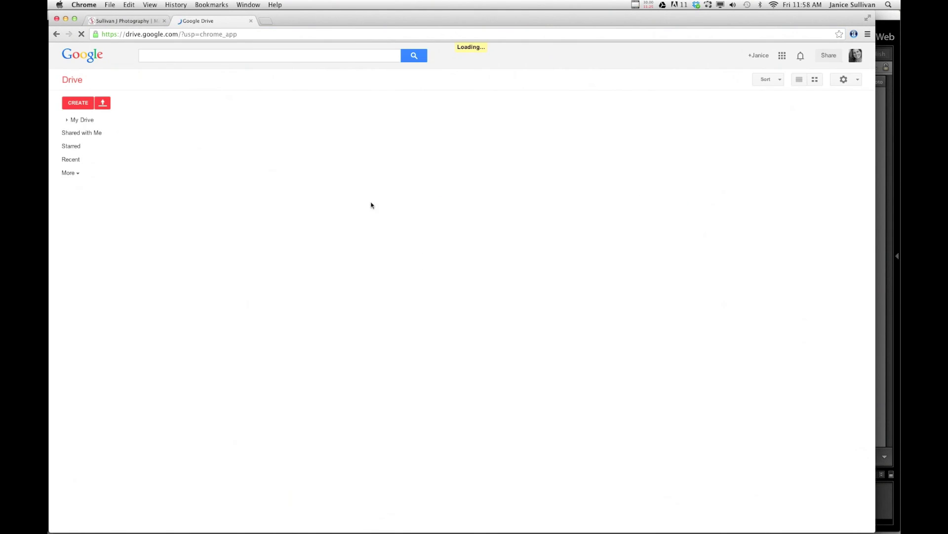
click(70, 120)
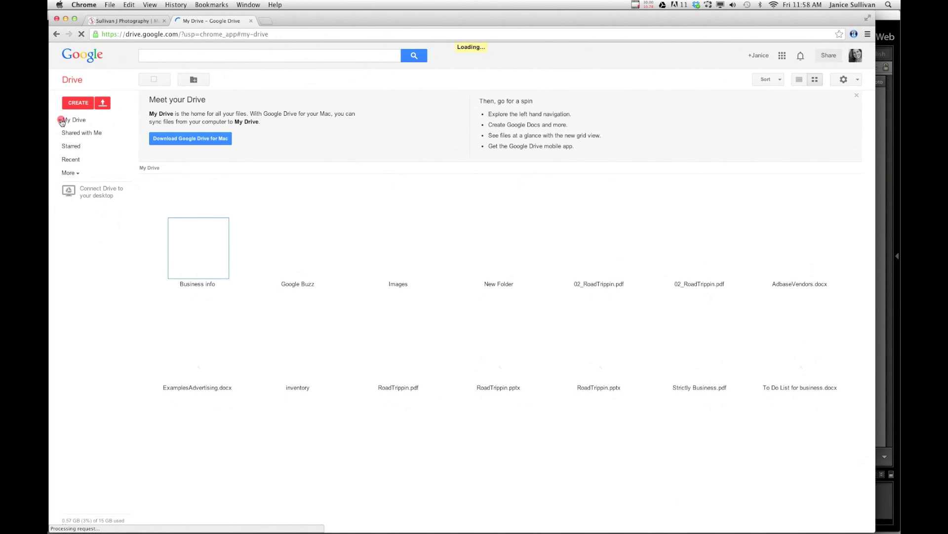
click(59, 119)
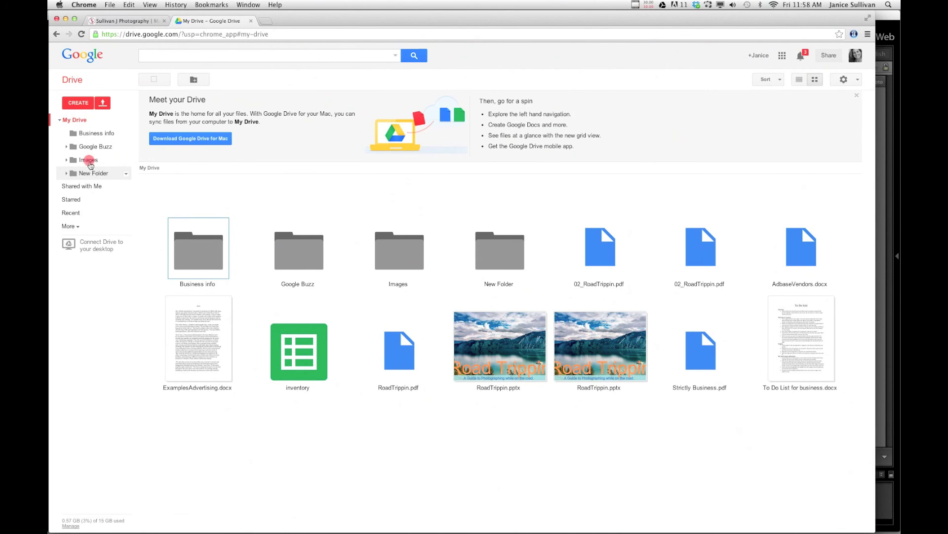
click(93, 162)
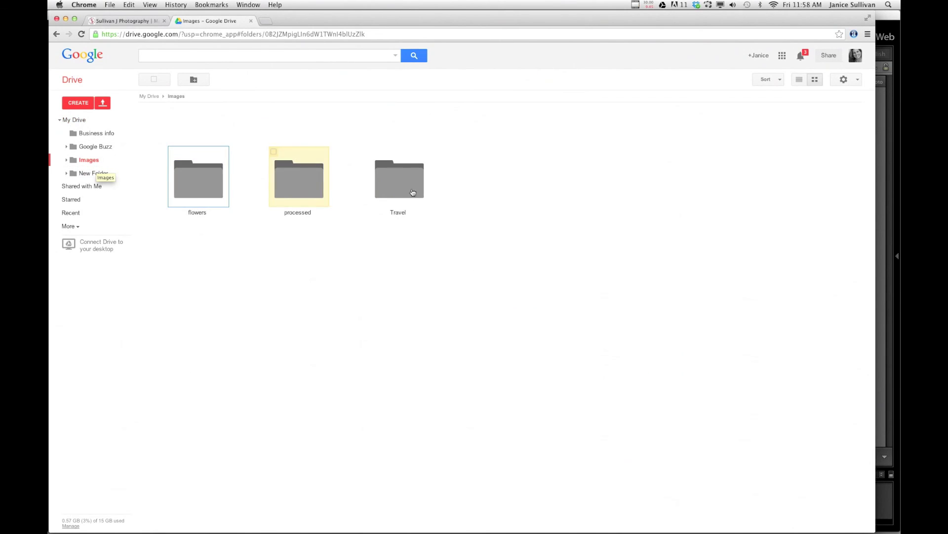
click(411, 195)
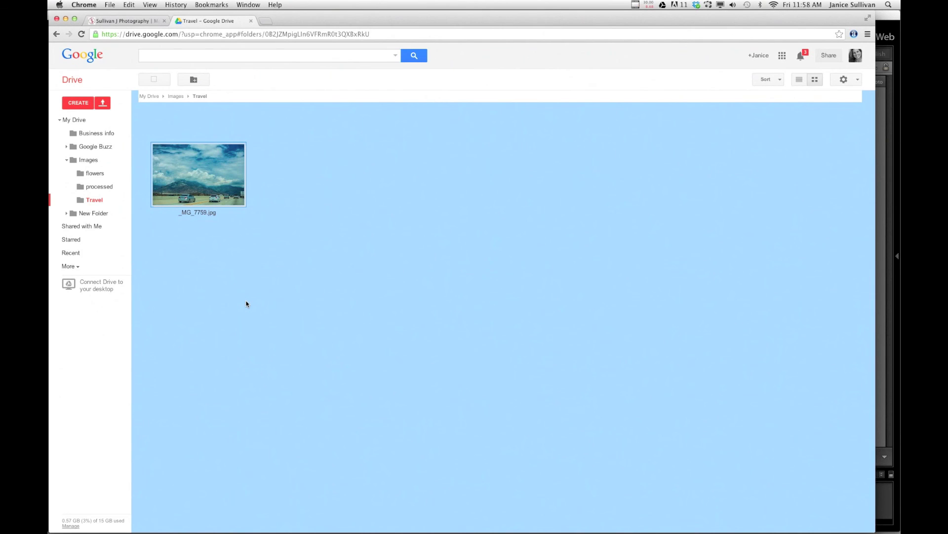
Switch Chrome back to the photography website tab showing its home page
click(128, 22)
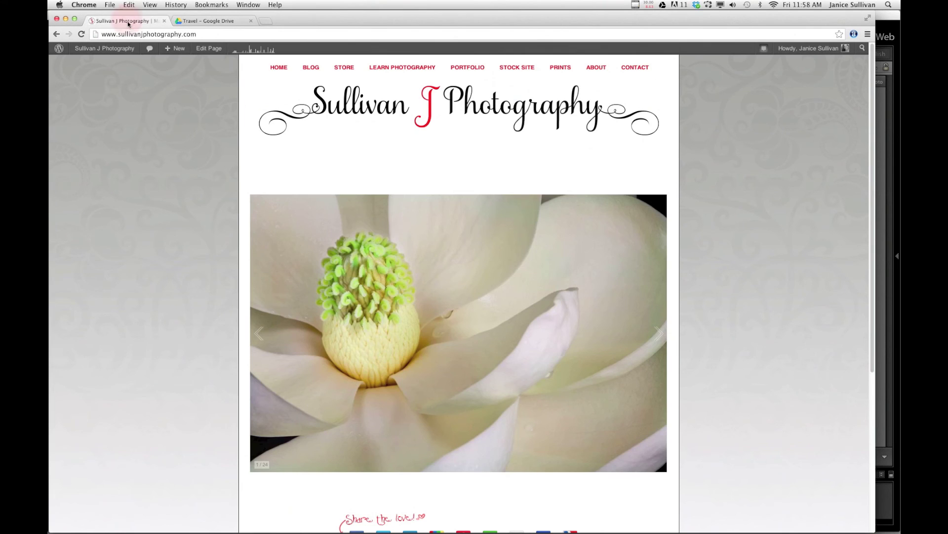